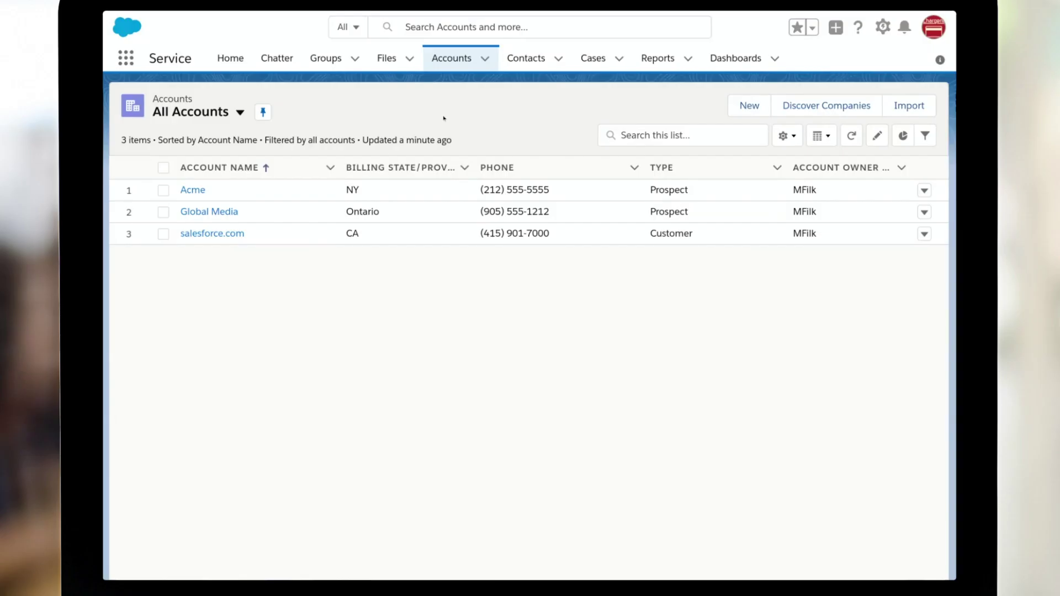
# Switch to the Chargent app, go to Gateways and start a new gateway.
pyautogui.click(126, 58)
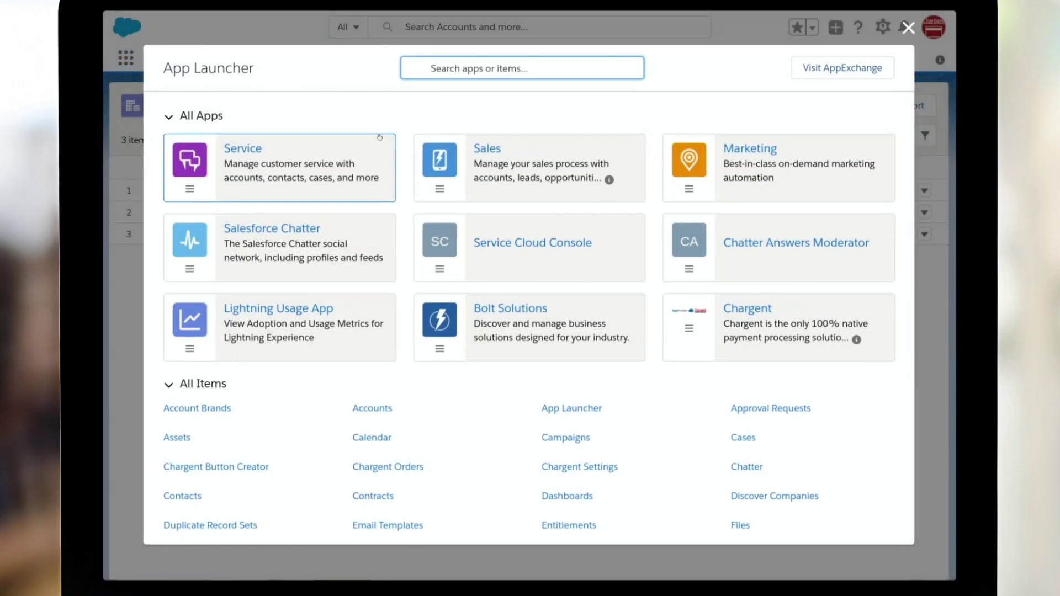
pyautogui.click(752, 312)
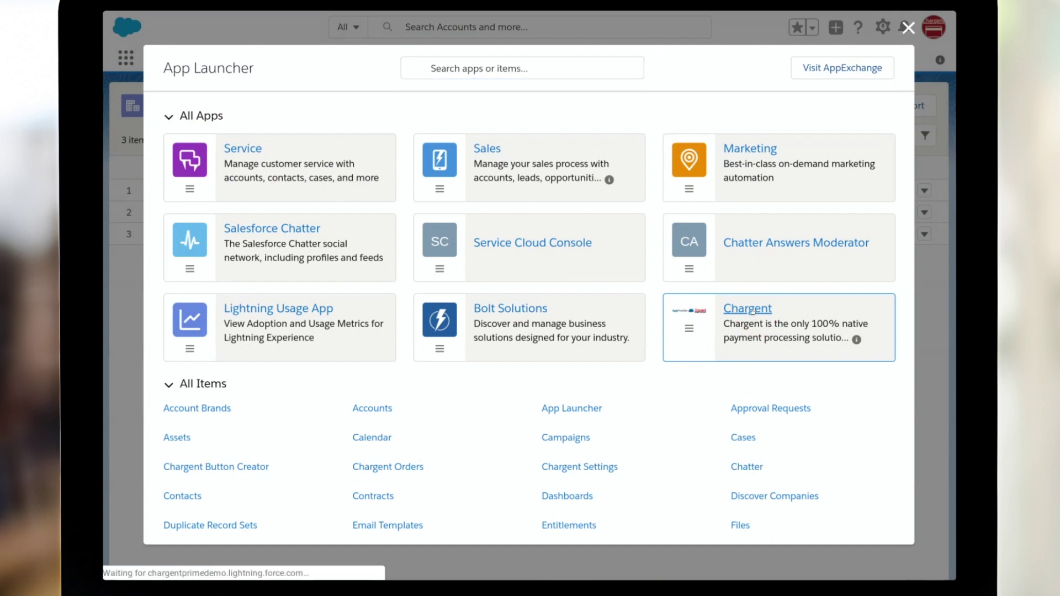
pyautogui.click(288, 58)
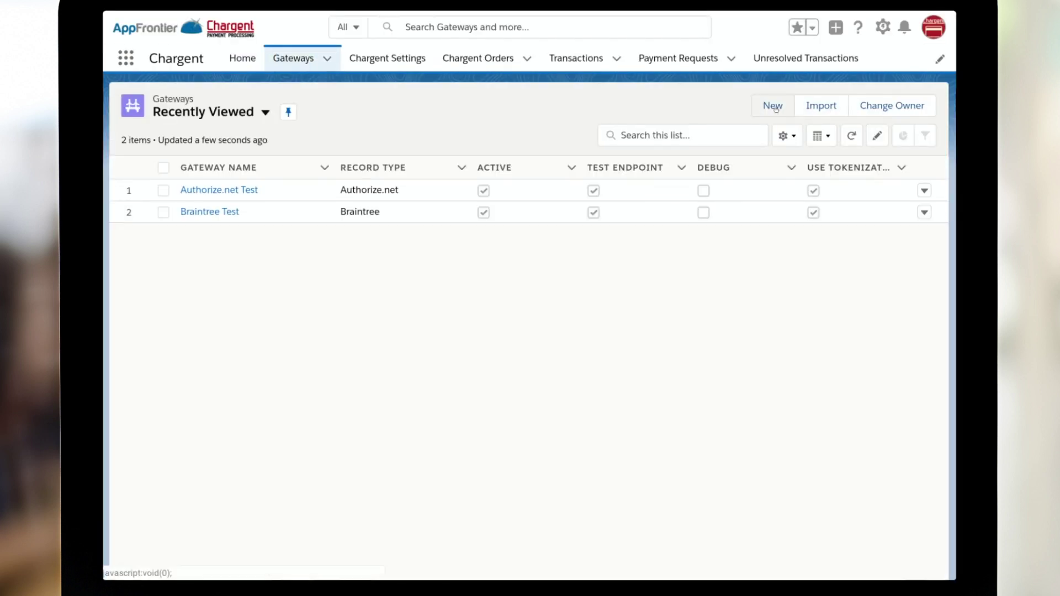
pyautogui.click(775, 109)
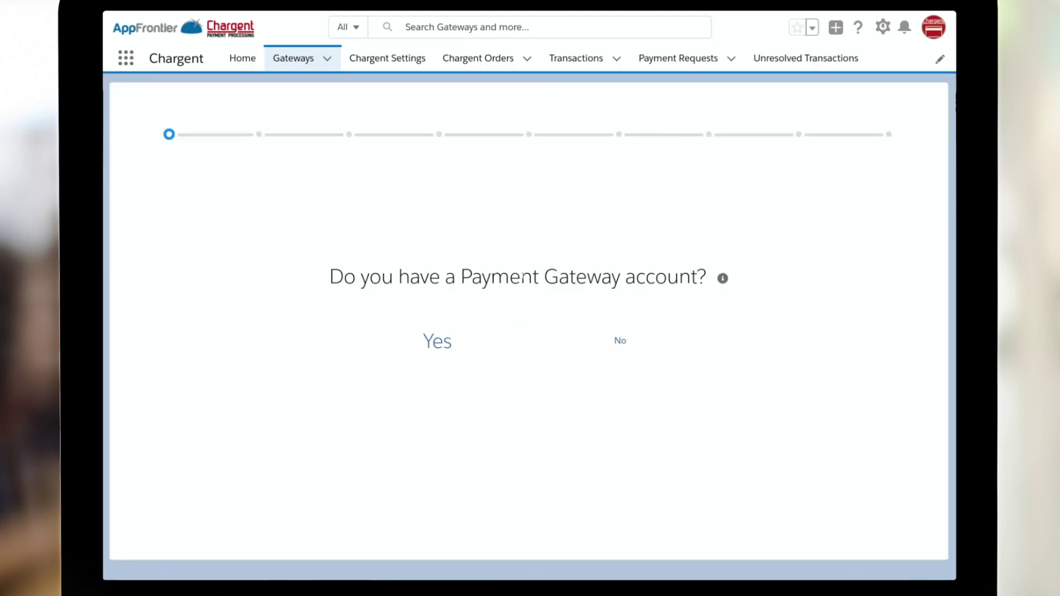
# Confirm a payment gateway account exists and pick Cybersource from the gateway search.
pyautogui.click(429, 343)
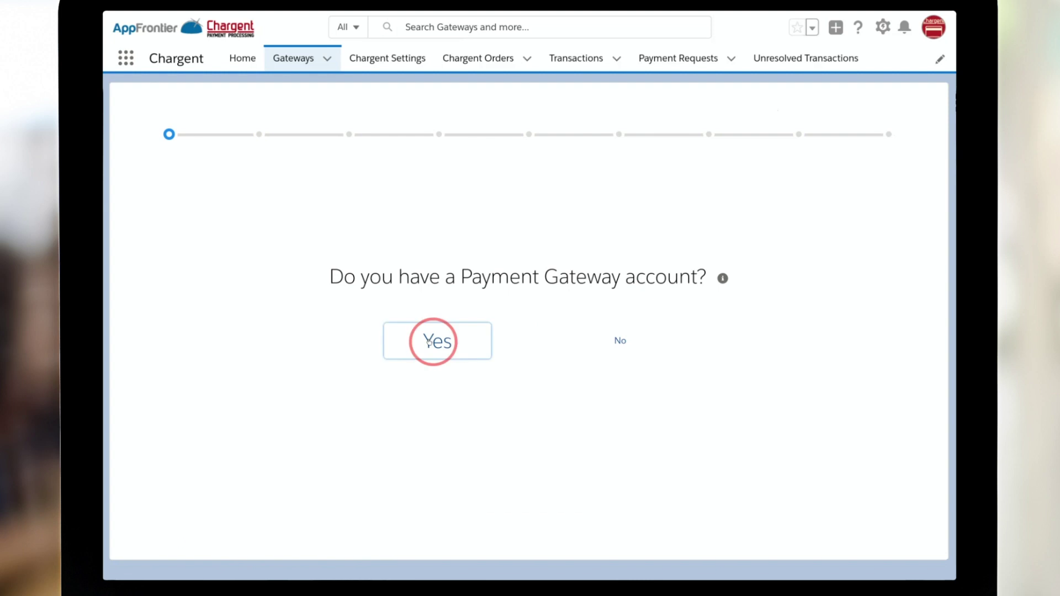
pyautogui.click(375, 228)
pyautogui.write('cy')
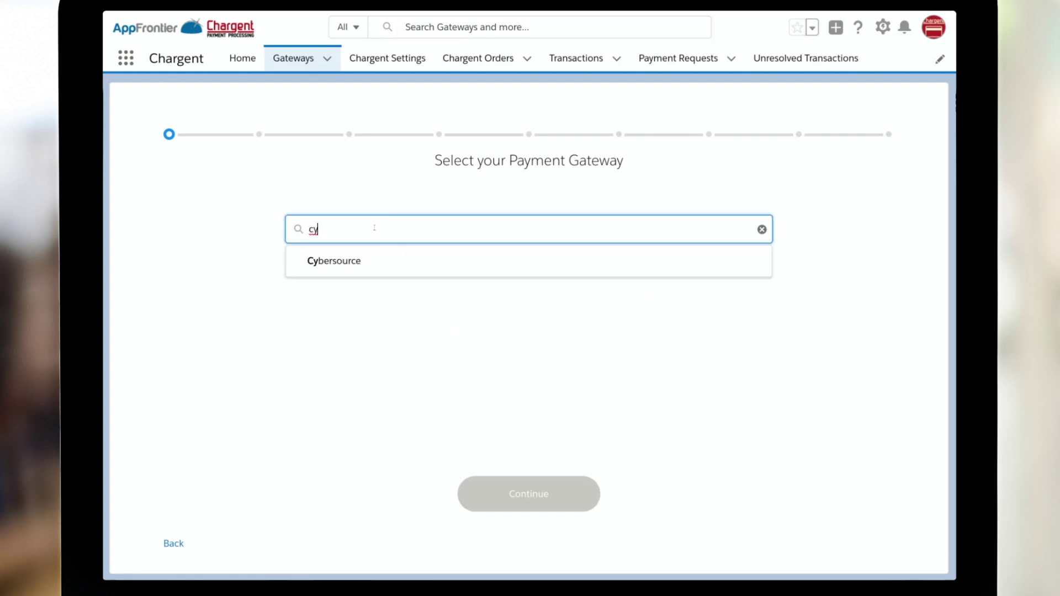
pyautogui.click(355, 258)
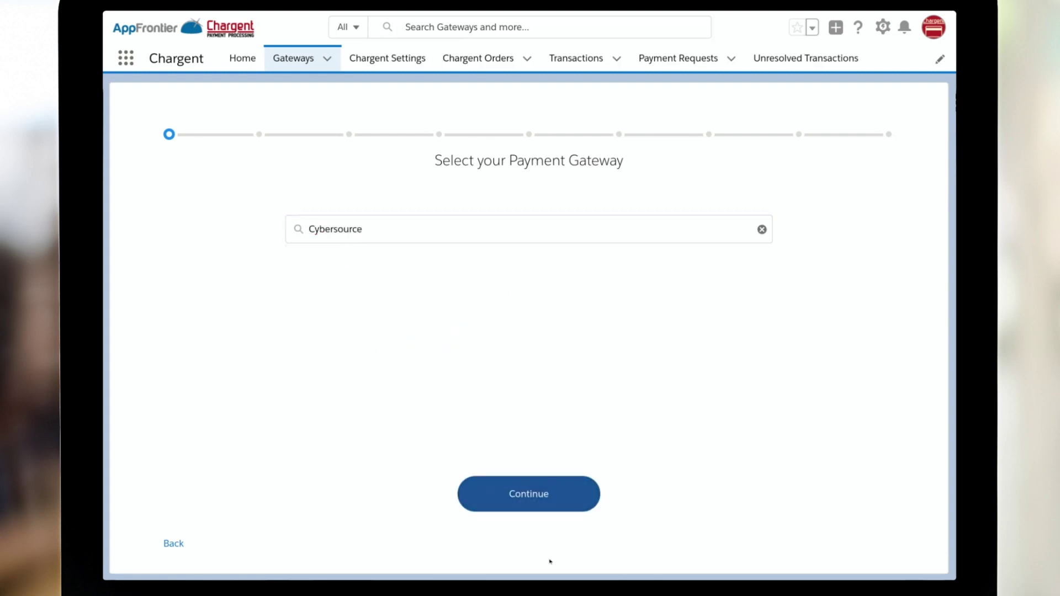
# Paste the merchant ID and merchant admin password into the Cybersource Test credentials form.
pyautogui.click(544, 502)
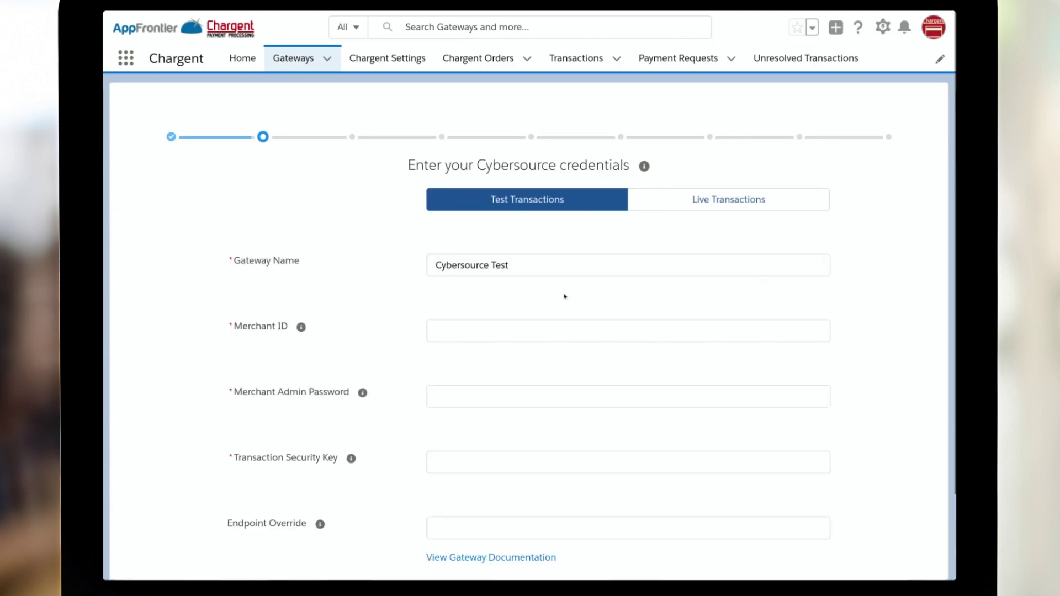
pyautogui.click(538, 320)
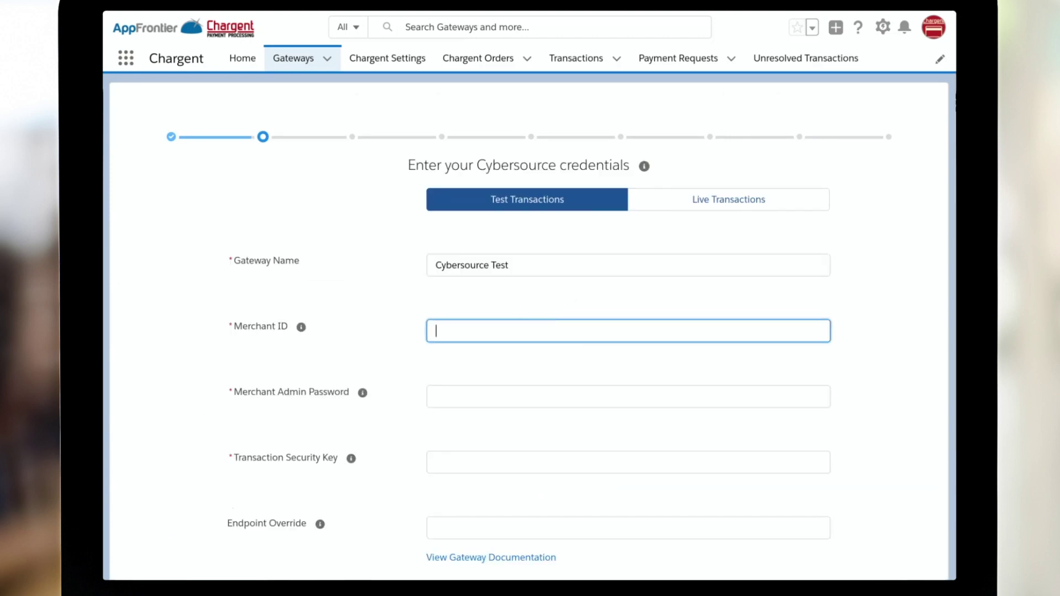
pyautogui.hotkey('ctrl', 'v')
pyautogui.press('Tab')
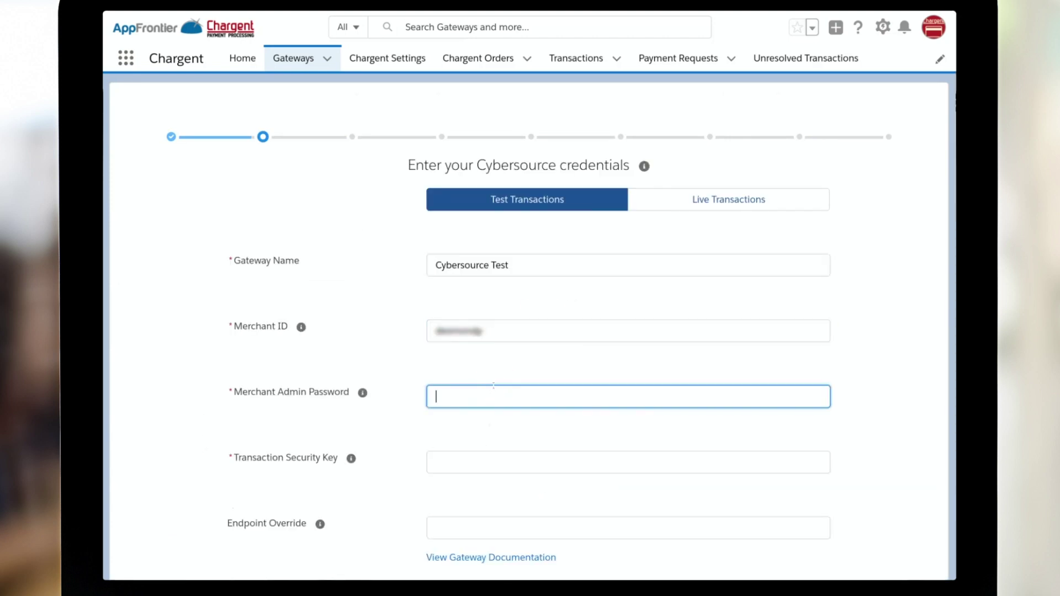
pyautogui.hotkey('ctrl', 'v')
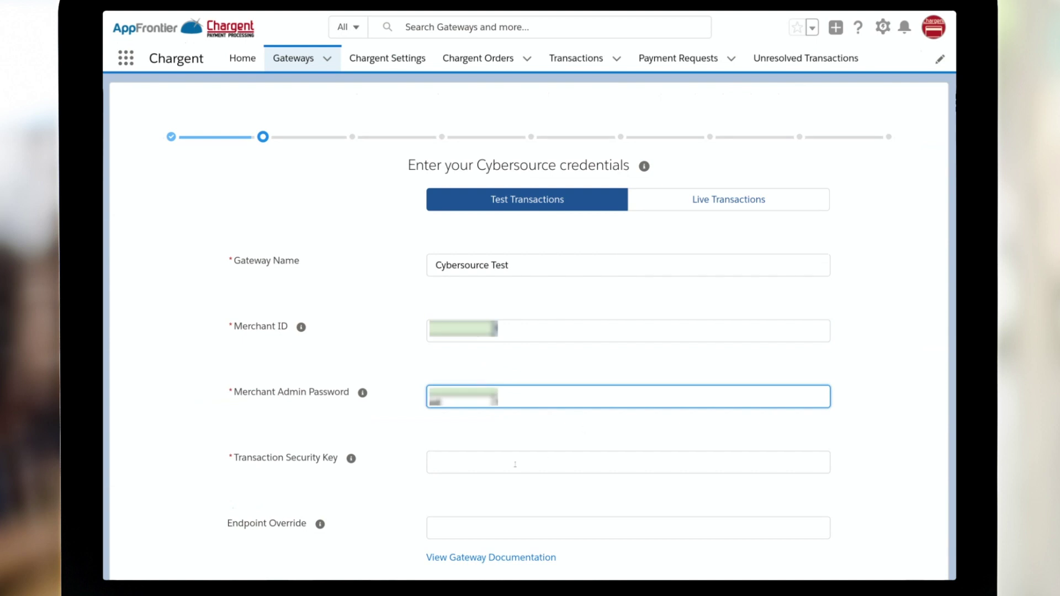
pyautogui.click(515, 465)
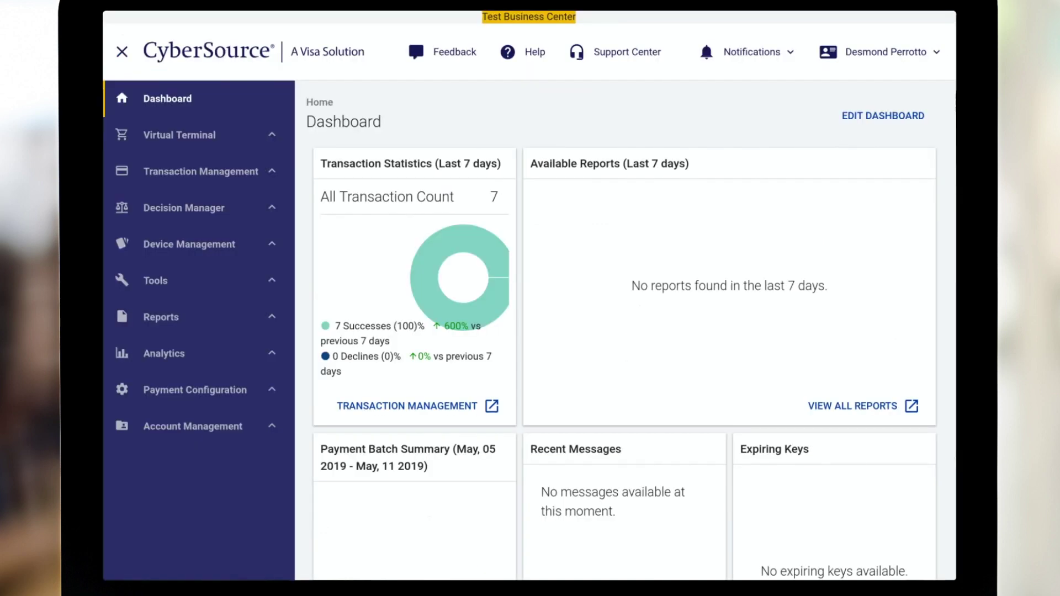
# In Key Management, generate a new Transaction Processing key of subtype SOAP.
pyautogui.click(180, 390)
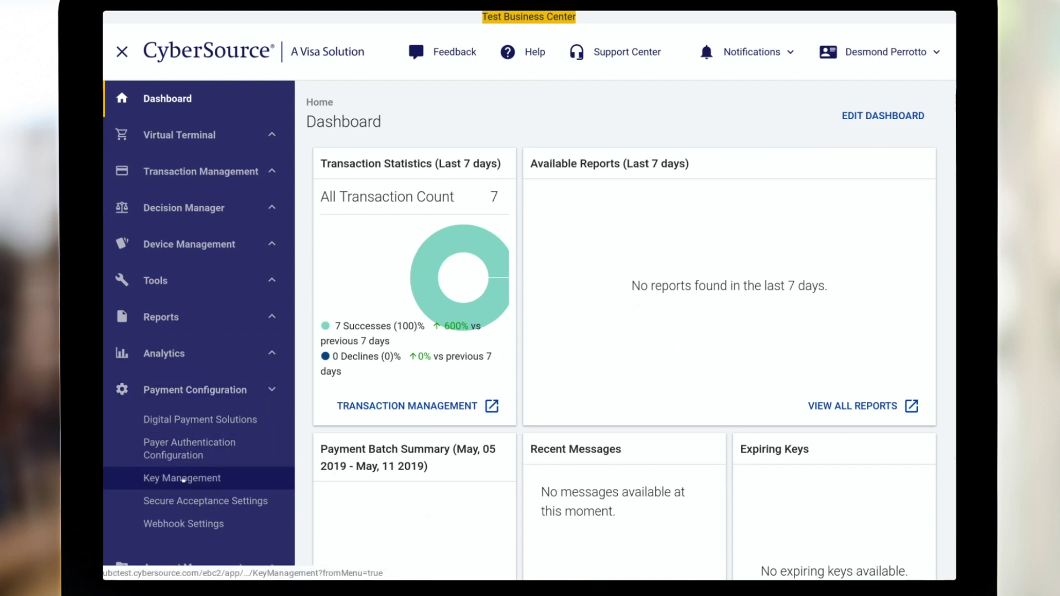
pyautogui.click(183, 478)
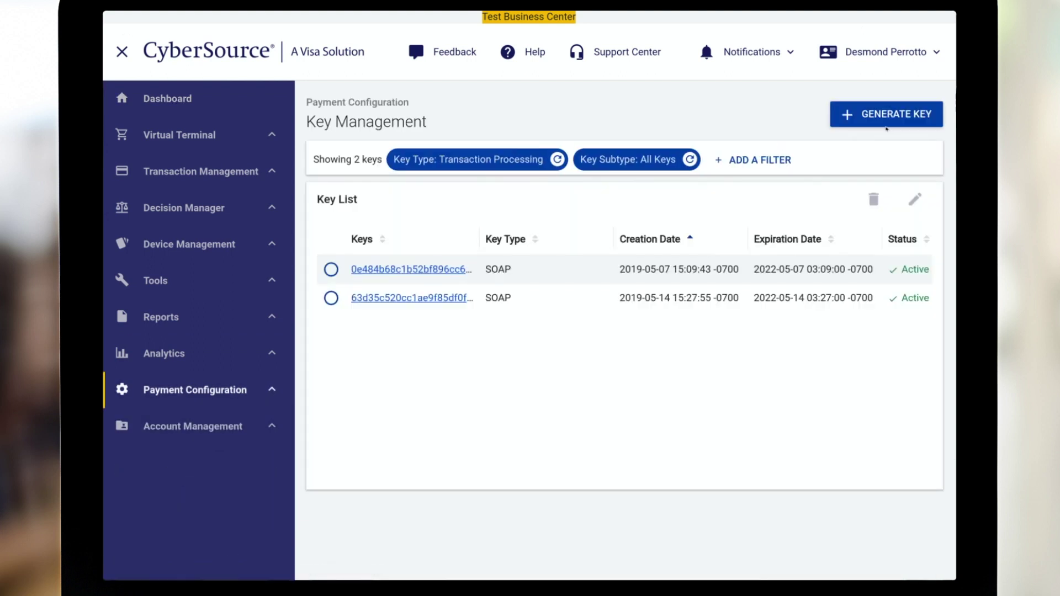
pyautogui.click(891, 118)
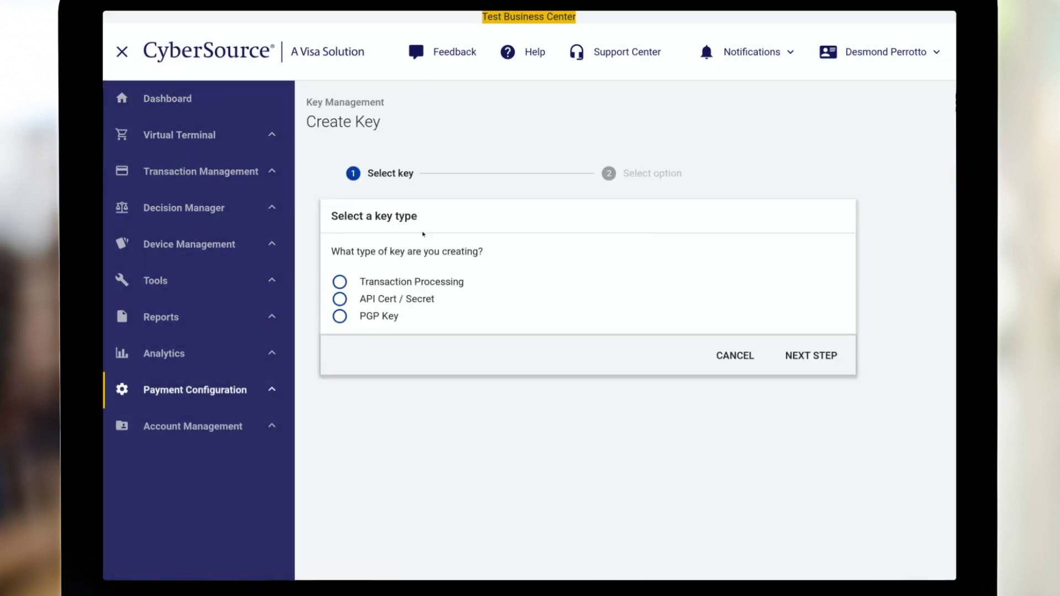
pyautogui.click(423, 283)
pyautogui.click(804, 355)
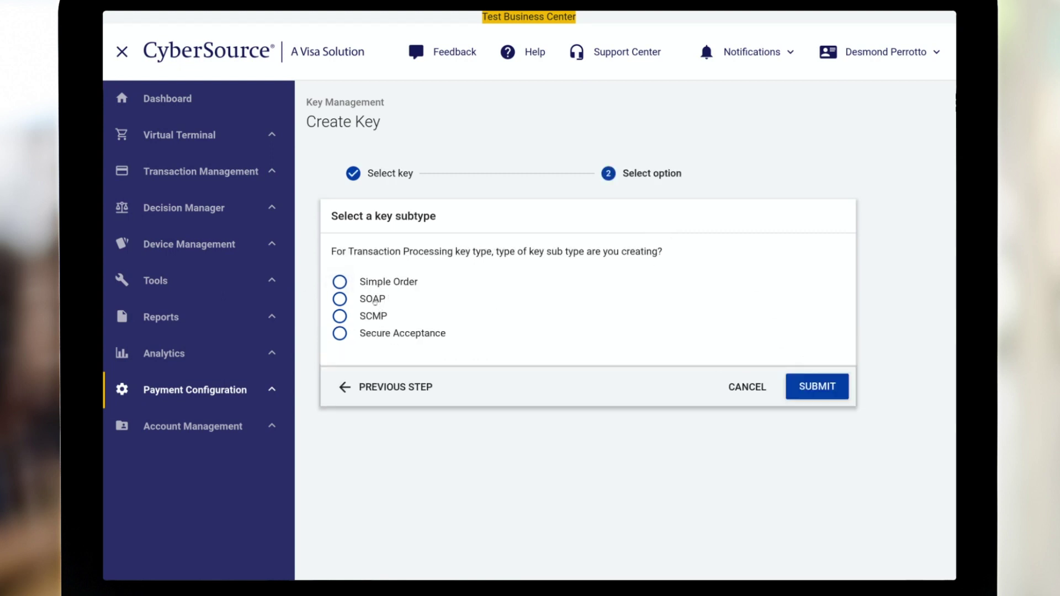
pyautogui.click(374, 299)
pyautogui.click(818, 445)
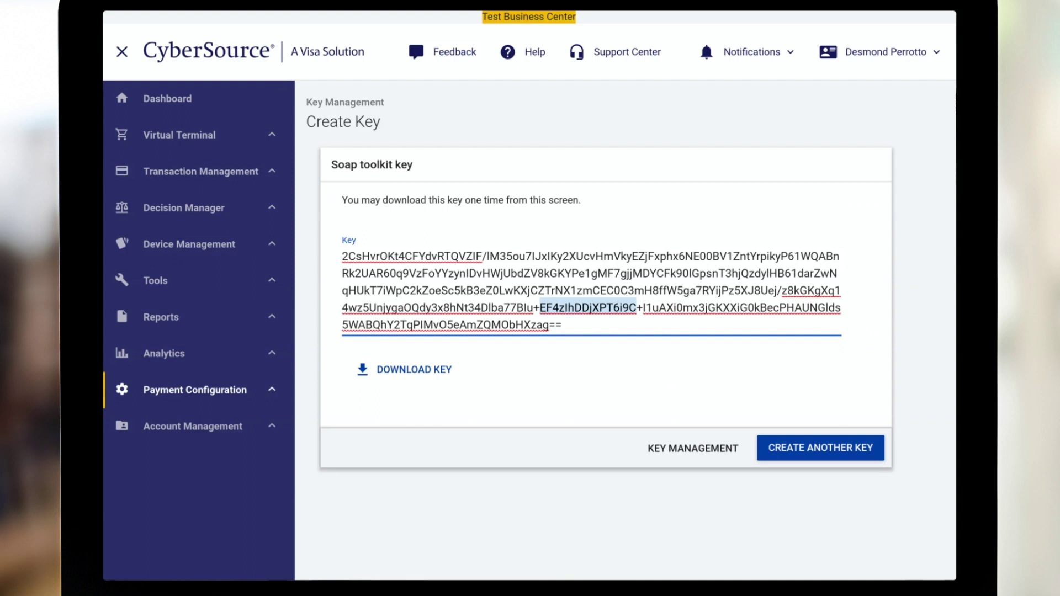
# Copy the whole generated SOAP key and return to the Chargent form.
pyautogui.click(550, 273)
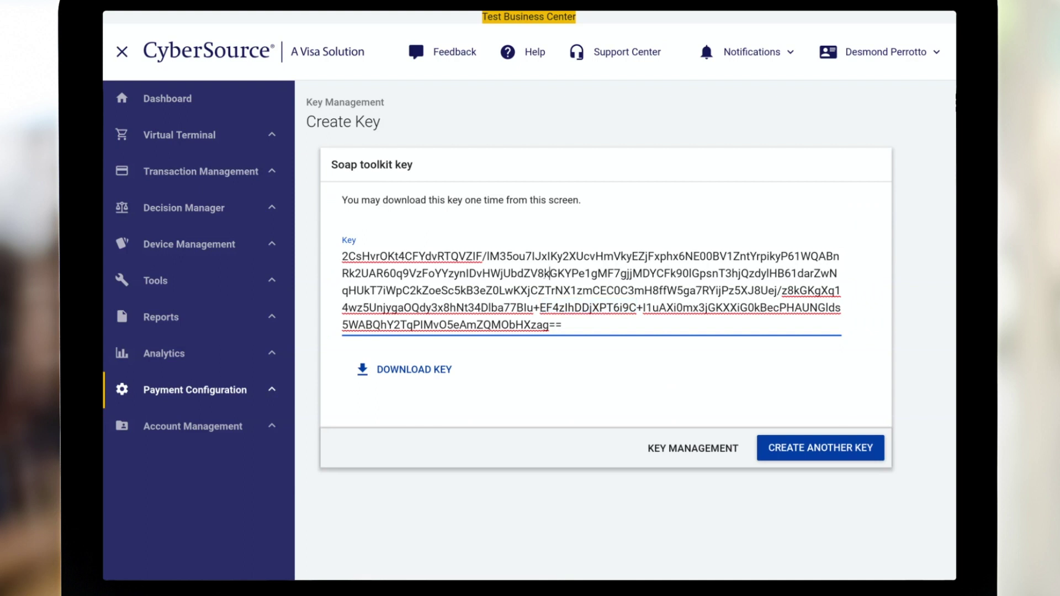
pyautogui.hotkey('ctrl', 'a')
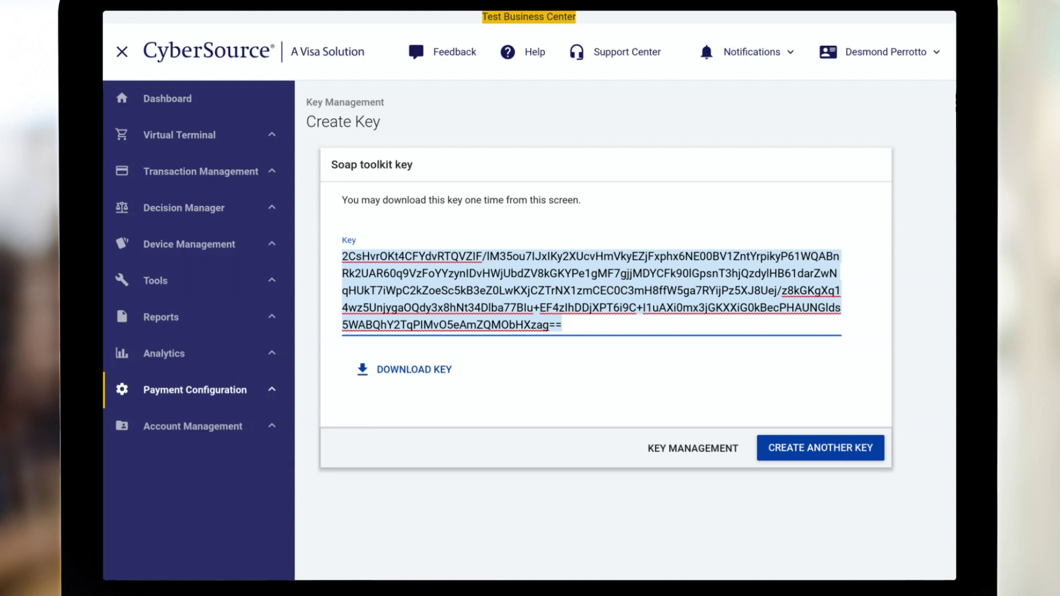
pyautogui.hotkey('alt', 'Tab')
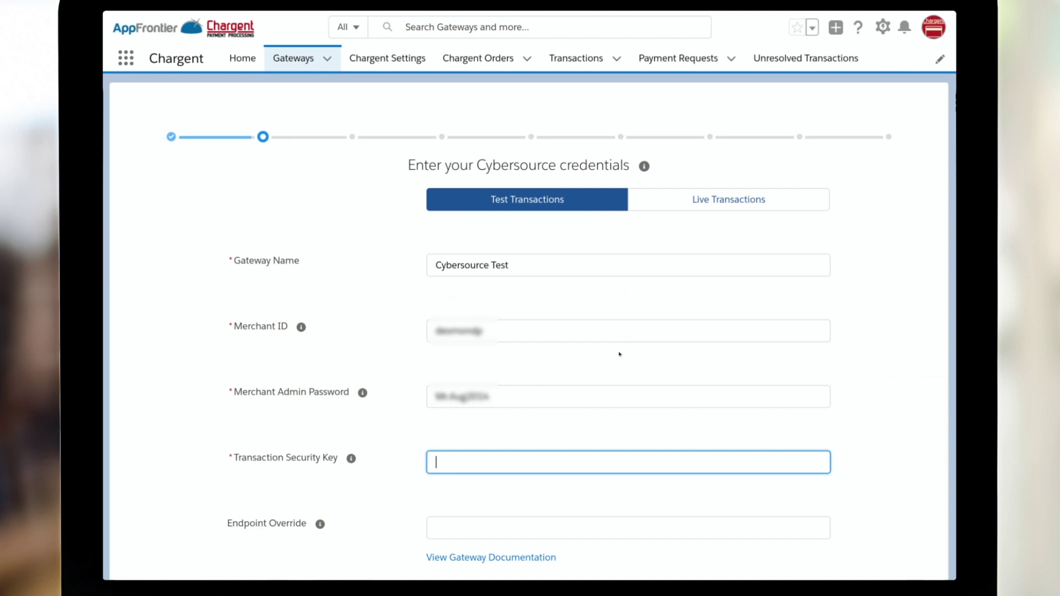
# Paste the SOAP key as the transaction security key and browse the CyberSource integration guide.
pyautogui.write('6i9C+I1uAXi0mx3jGKXXiG0kBecPHAUNGIds5WABQhY2TqPIMvO5eAmZQMObHXzag==')
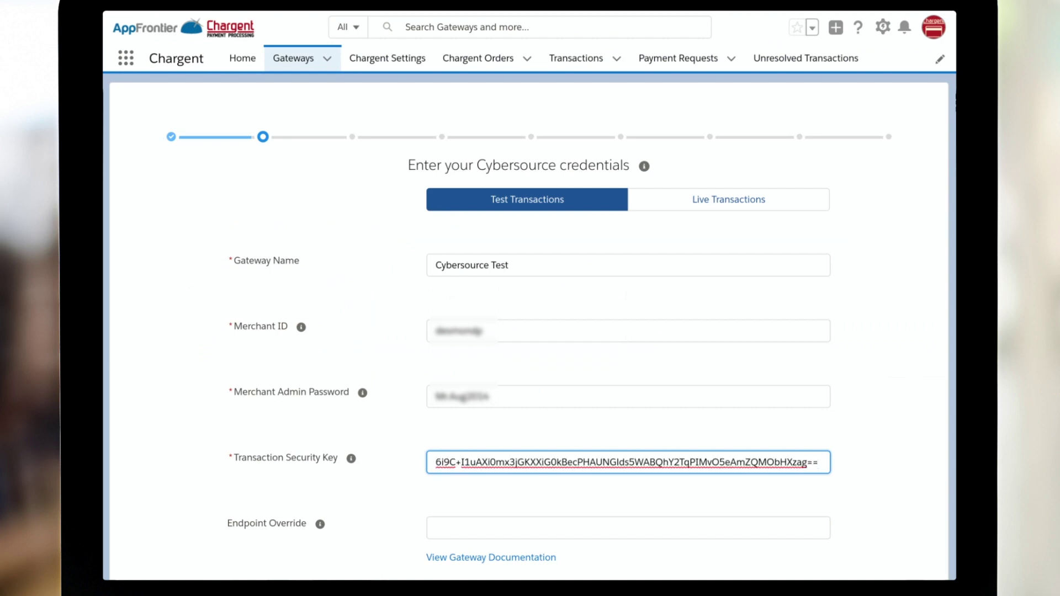
pyautogui.scroll(-3, 530, 326)
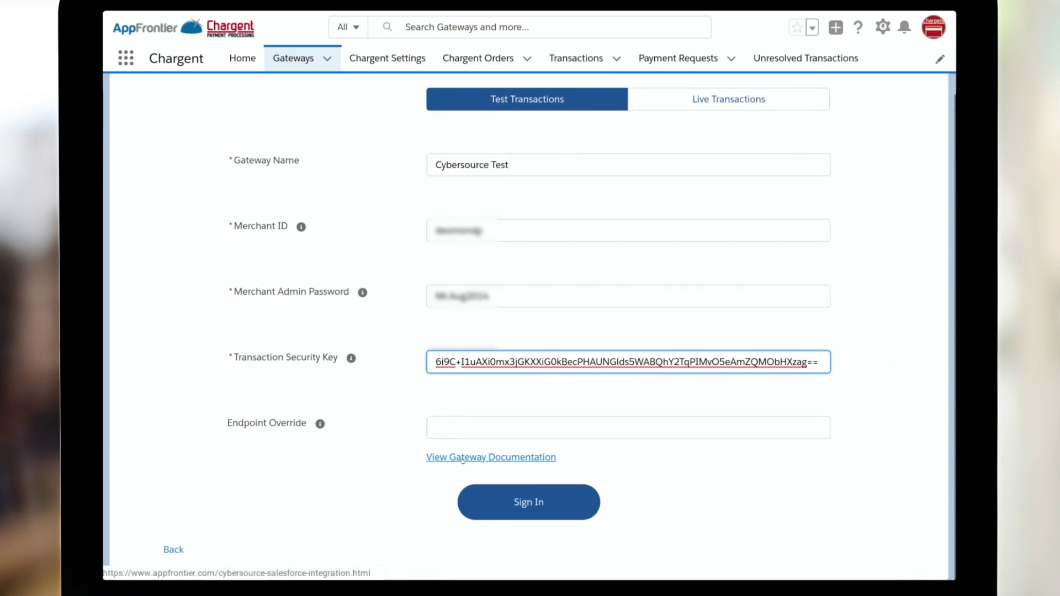
pyautogui.click(510, 457)
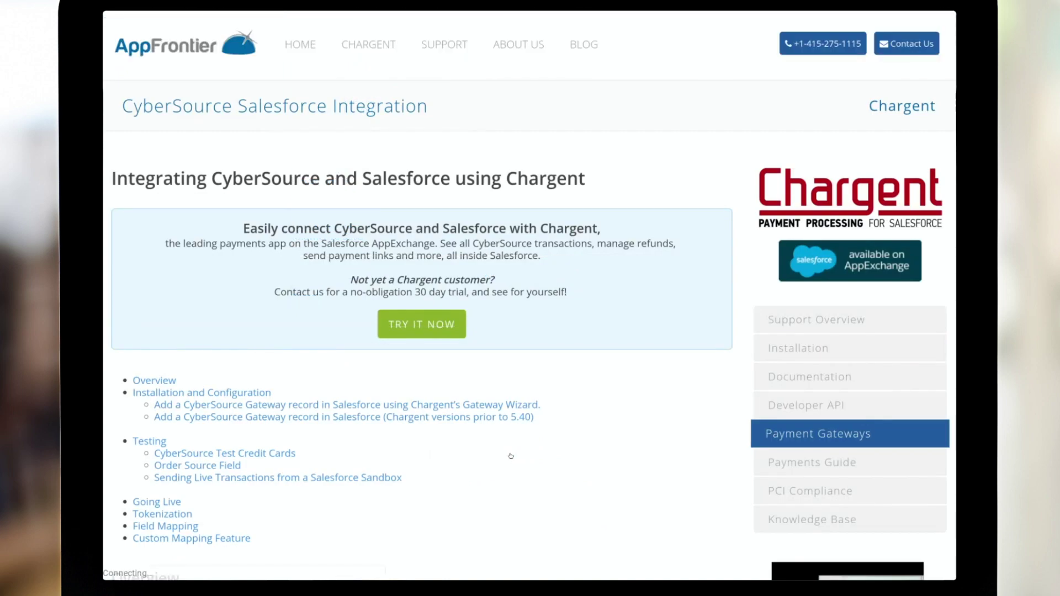
pyautogui.scroll(-8, 531, 295)
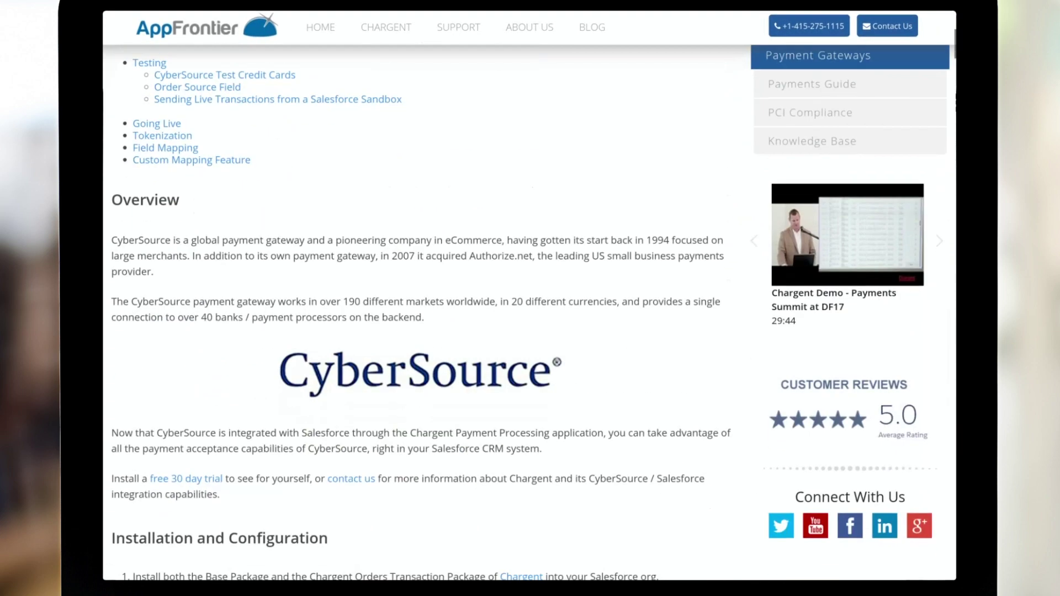
pyautogui.scroll(-3, 419, 309)
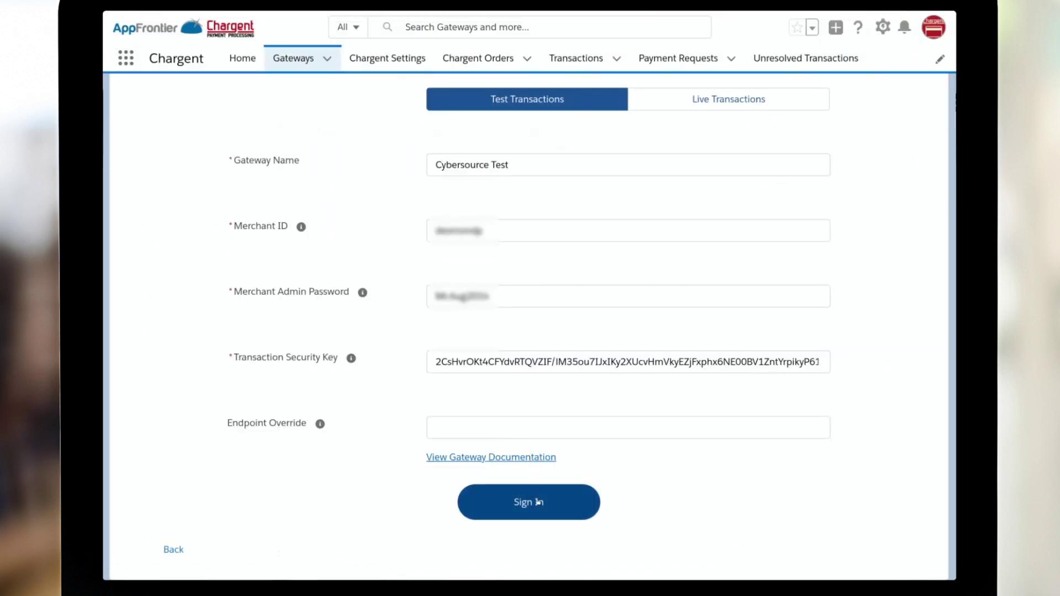
# Sign in to verify the CyberSource test credentials and continue past the verification banner.
pyautogui.click(539, 501)
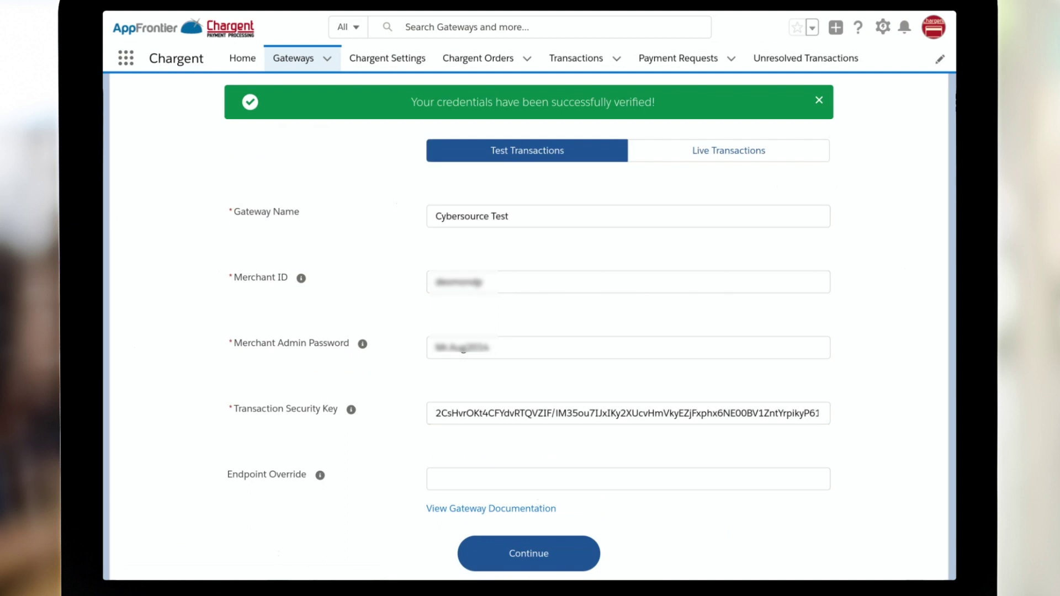
pyautogui.click(568, 552)
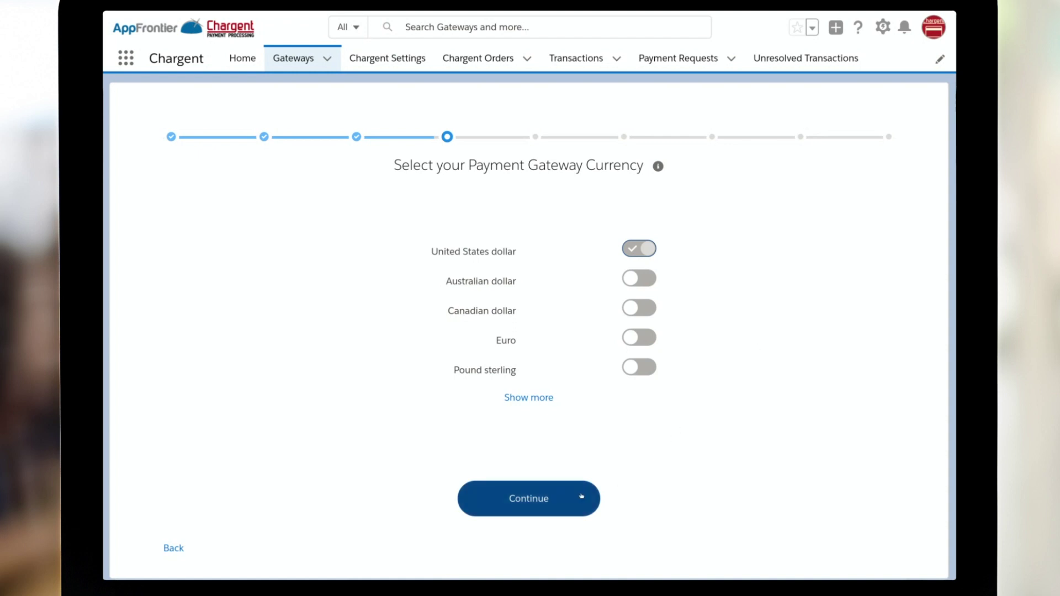
# Keep United States dollar as currency, enable Payment Console, and continue to payment methods.
pyautogui.click(527, 499)
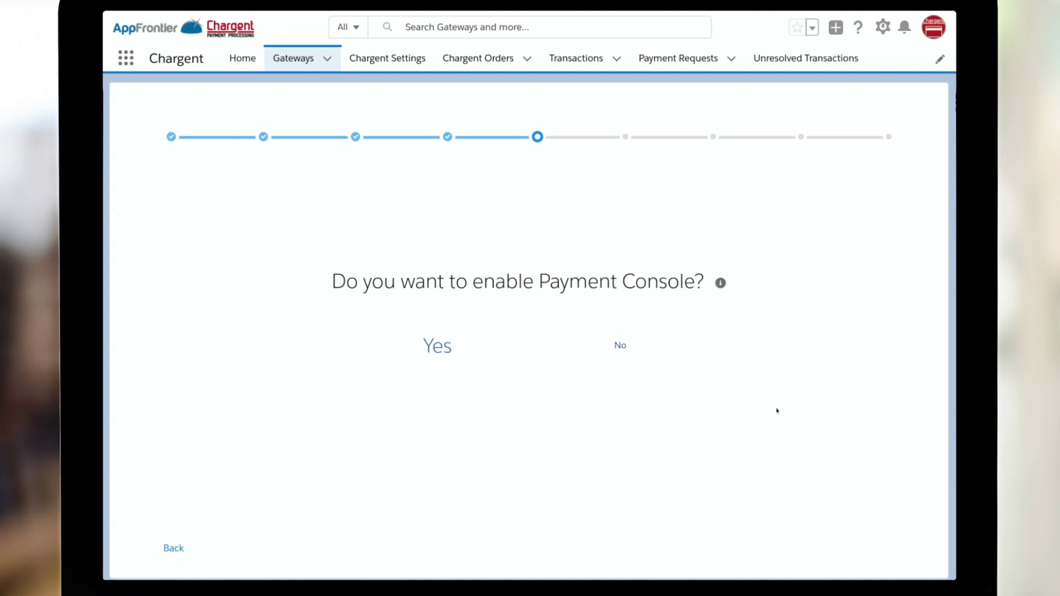
pyautogui.click(432, 347)
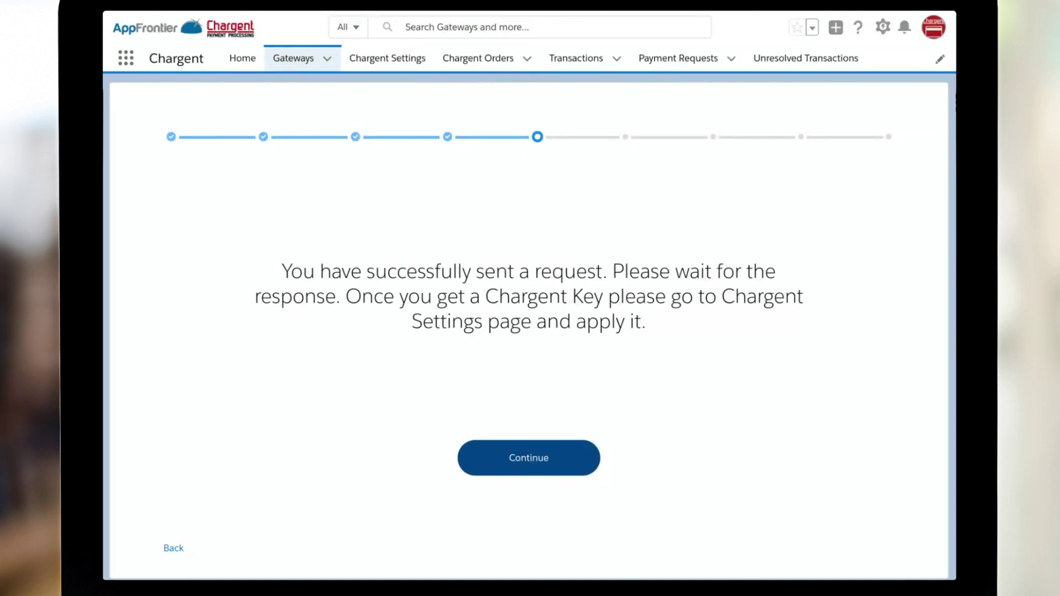
pyautogui.click(510, 458)
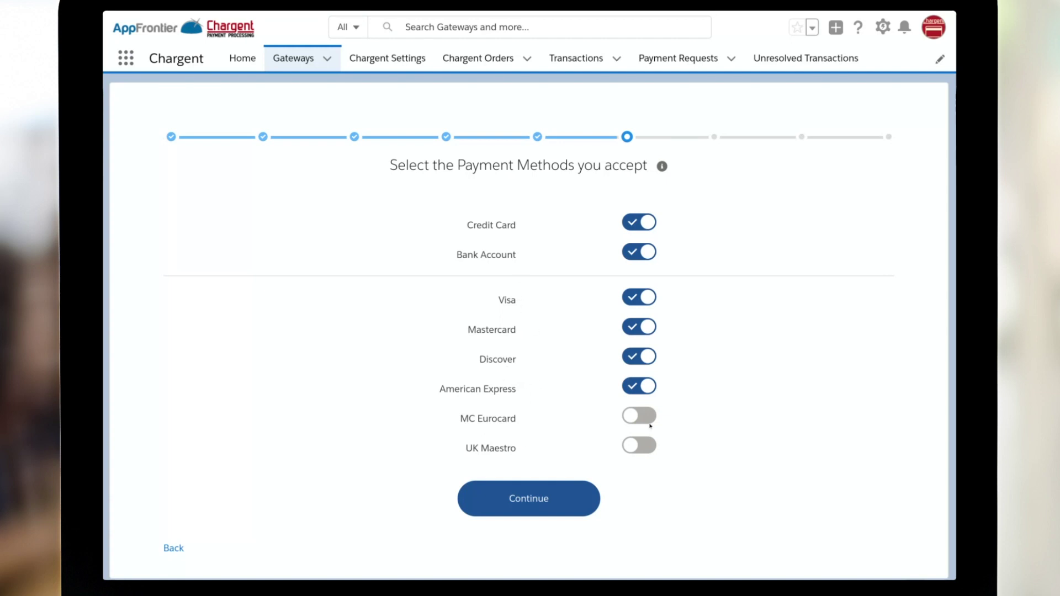
# Keep credit card, bank account, Visa, Mastercard, Discover and American Express accepted, leaving MC Eurocard and UK Maestro off.
pyautogui.click(634, 390)
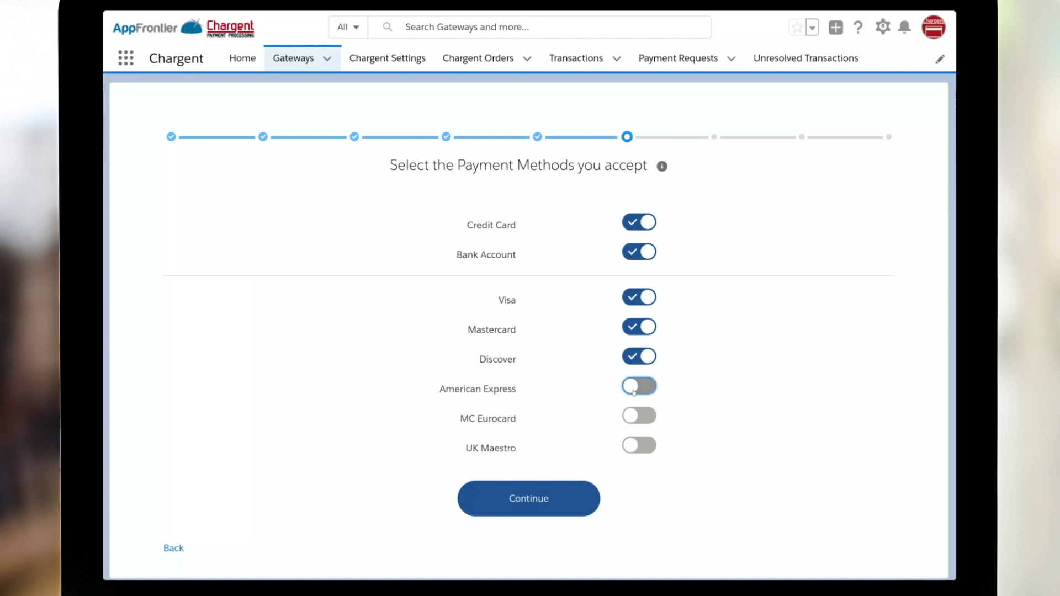
pyautogui.click(634, 390)
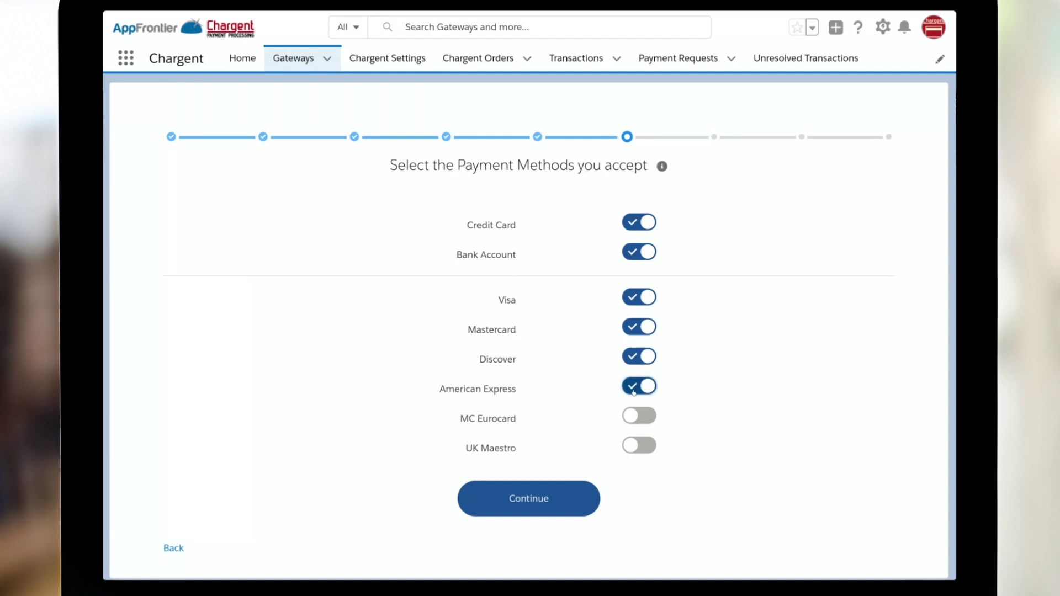
pyautogui.click(535, 503)
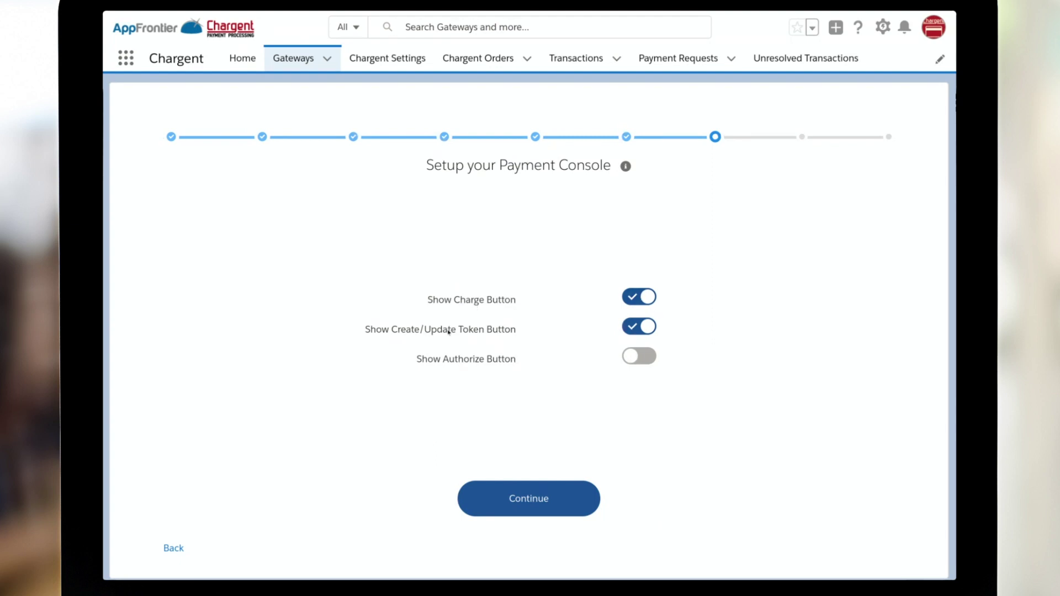
# Turn Show Authorize Button on and Show Charge Button off, then complete the wizard.
pyautogui.click(645, 357)
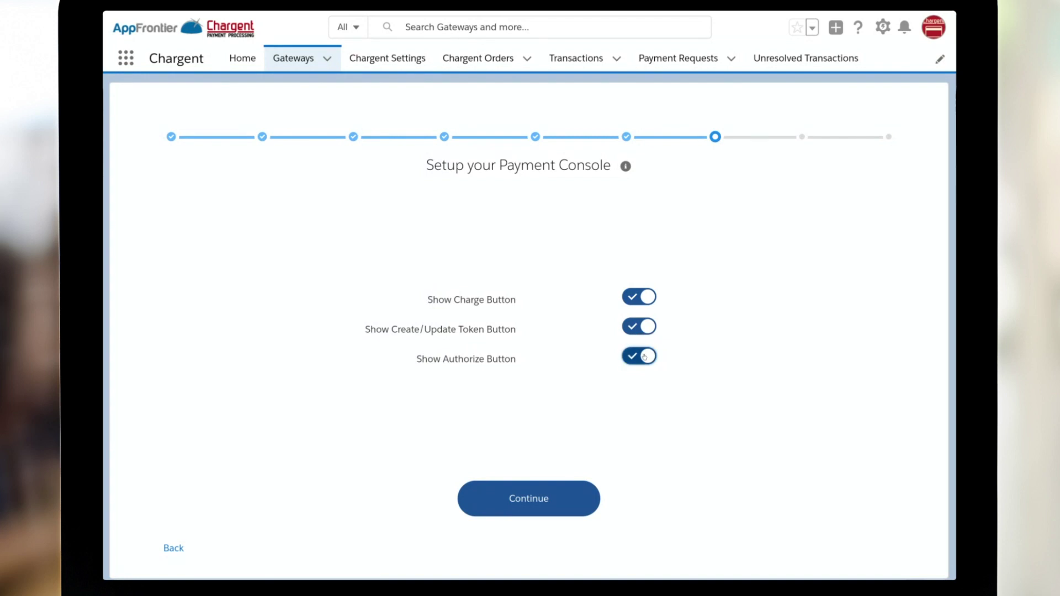
pyautogui.click(637, 301)
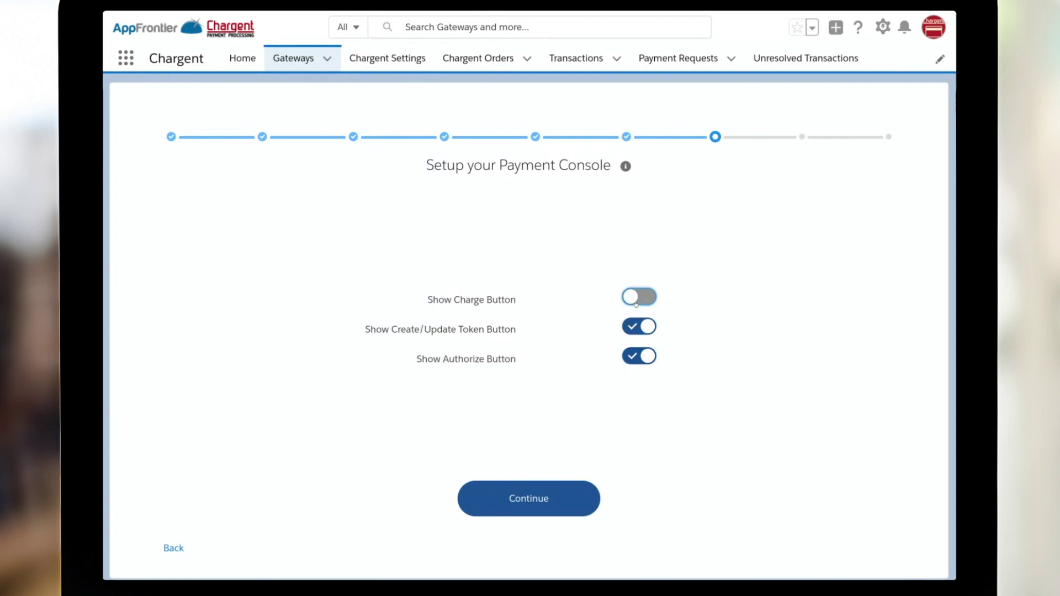
pyautogui.click(535, 500)
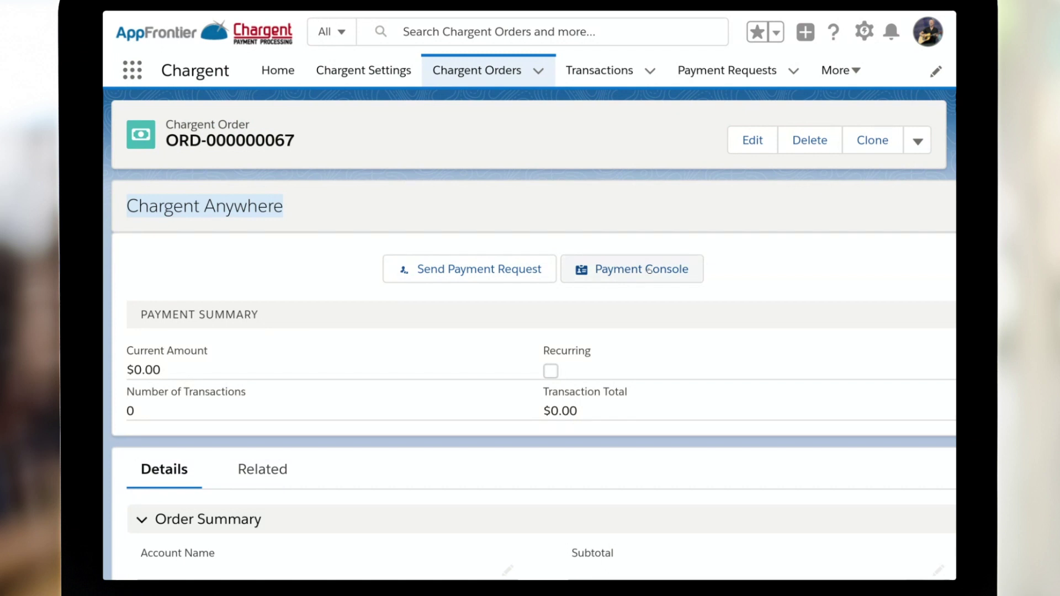
# In the order's Payment Console, enter the customer's billing details, test Visa card, and amount 100.00.
pyautogui.click(650, 269)
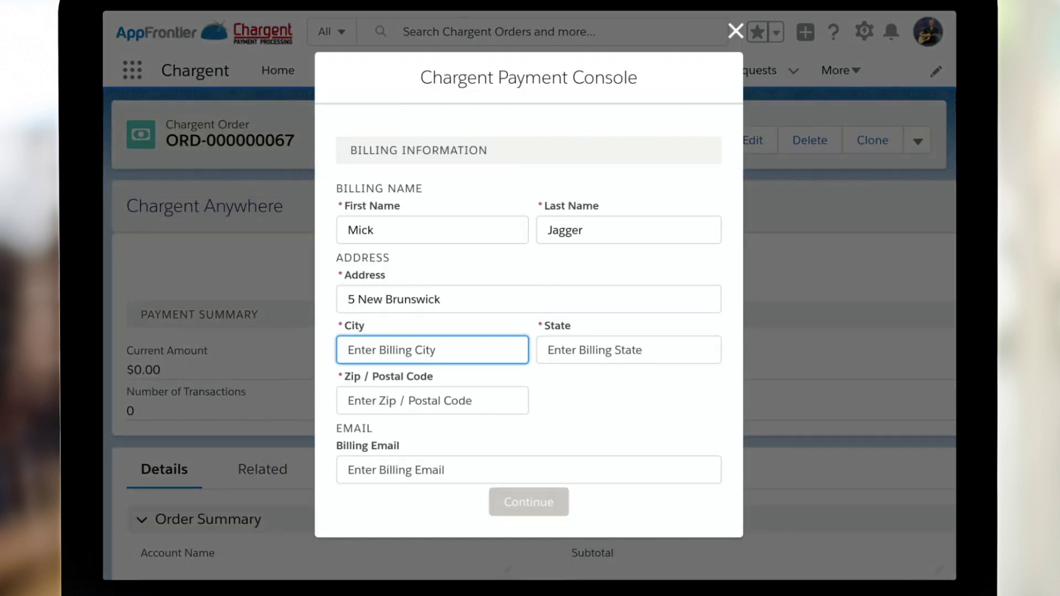
pyautogui.write('Lon')
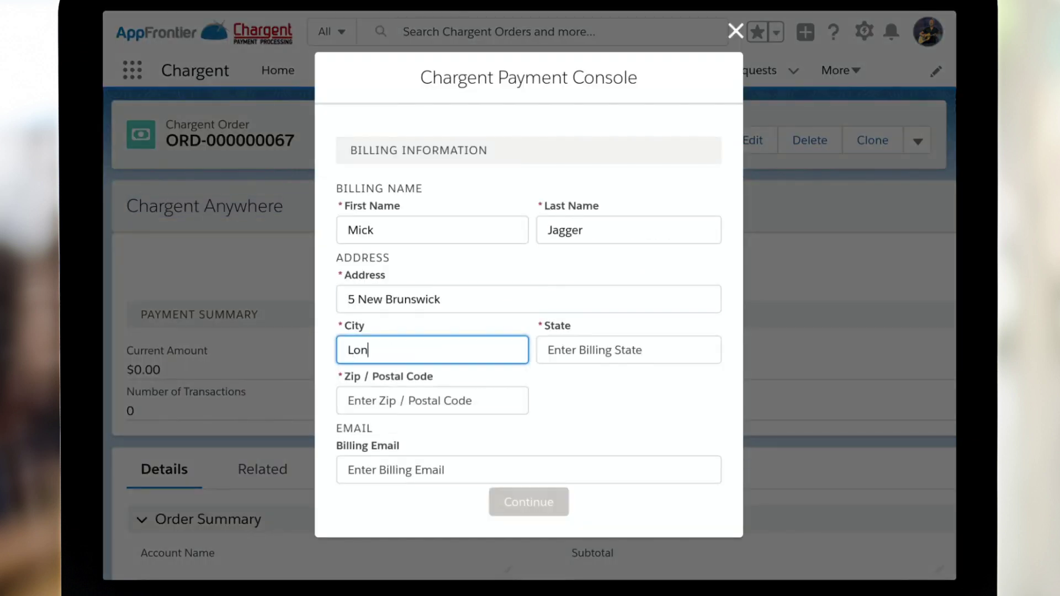
pyautogui.write('232')
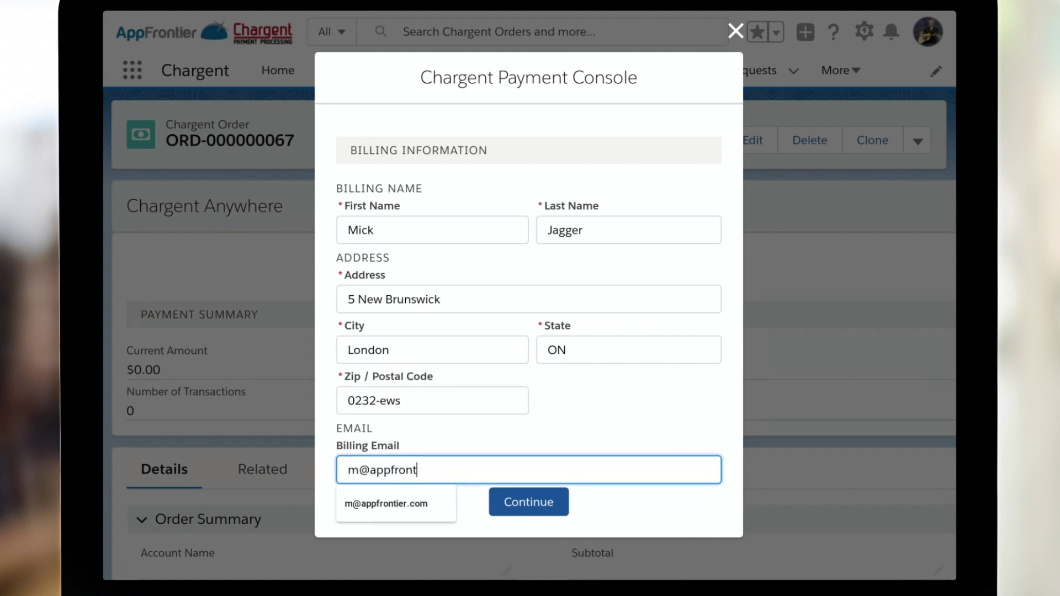
pyautogui.write('ier.com')
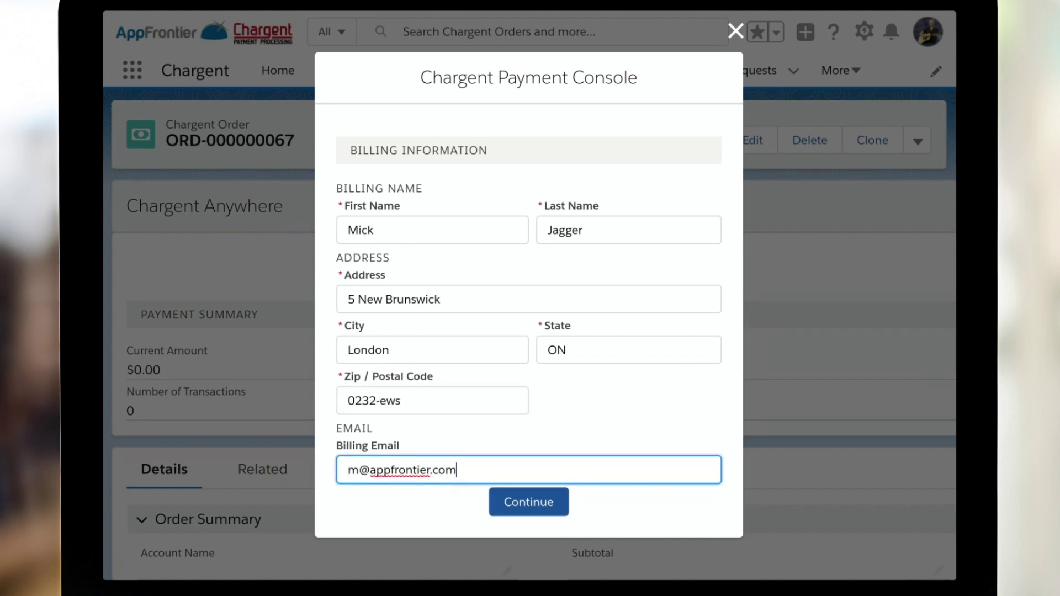
pyautogui.click(540, 502)
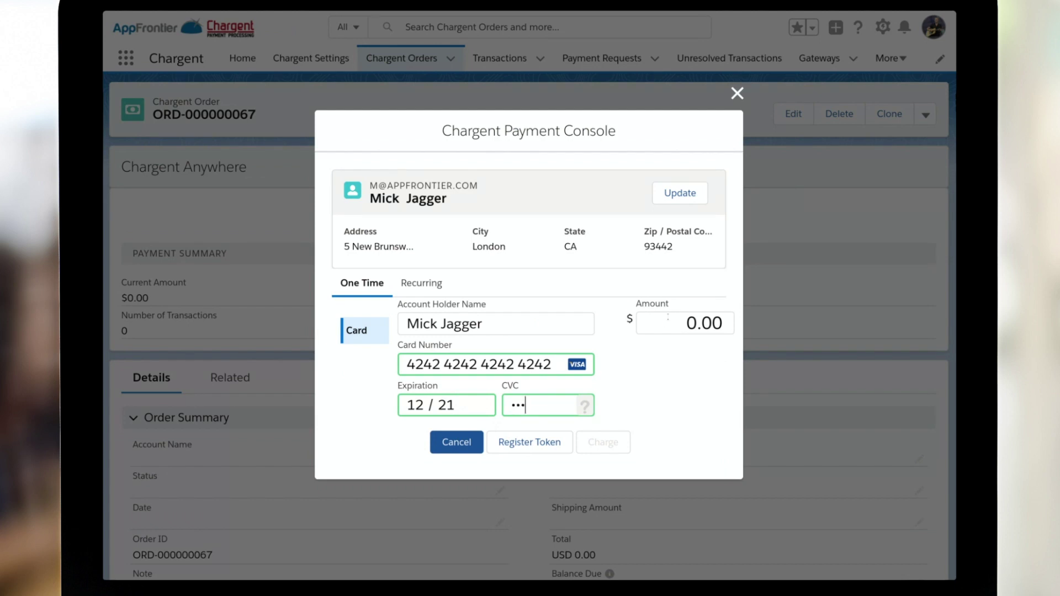
pyautogui.click(669, 317)
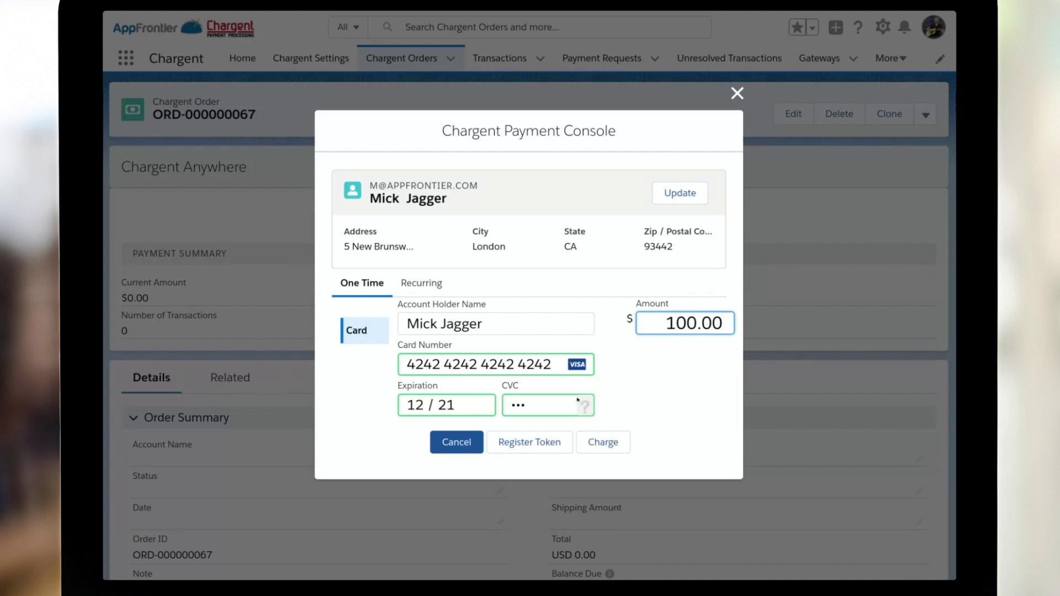
# Charge the test Visa $100.00 and open the resulting receipt e-mail notification.
pyautogui.click(608, 443)
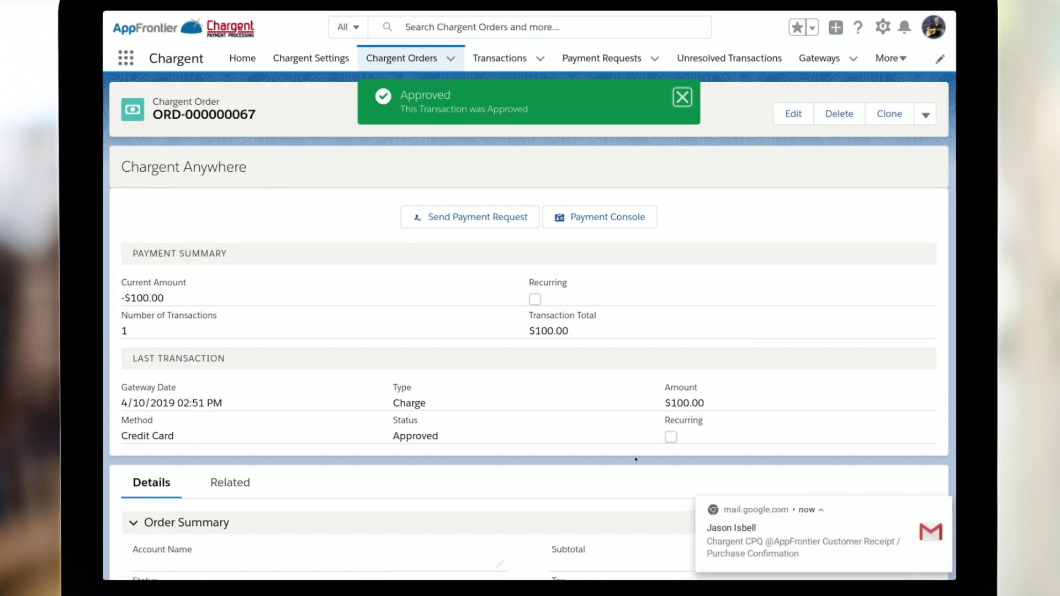
pyautogui.click(866, 545)
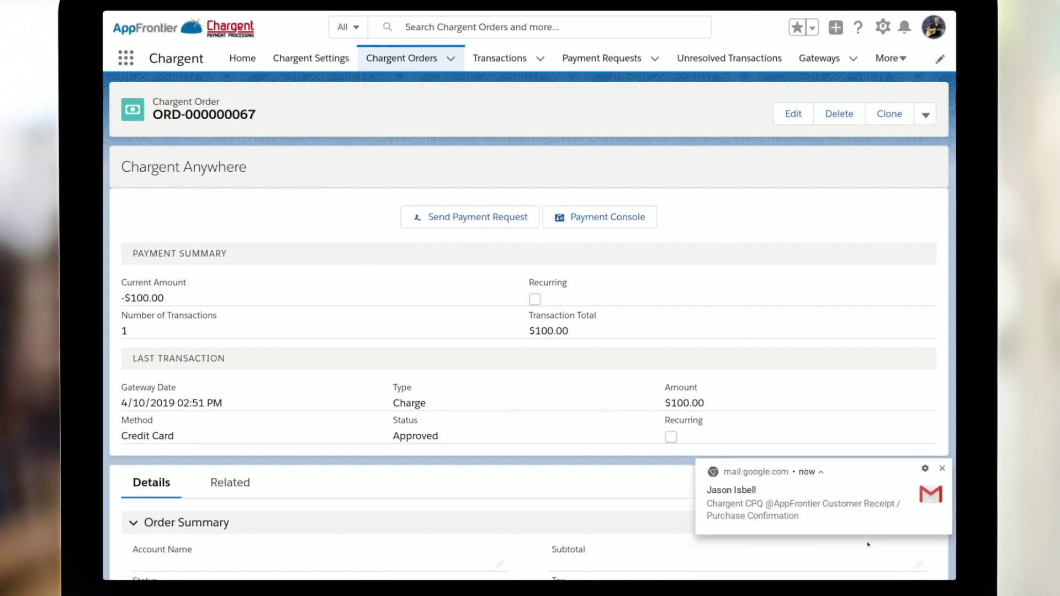